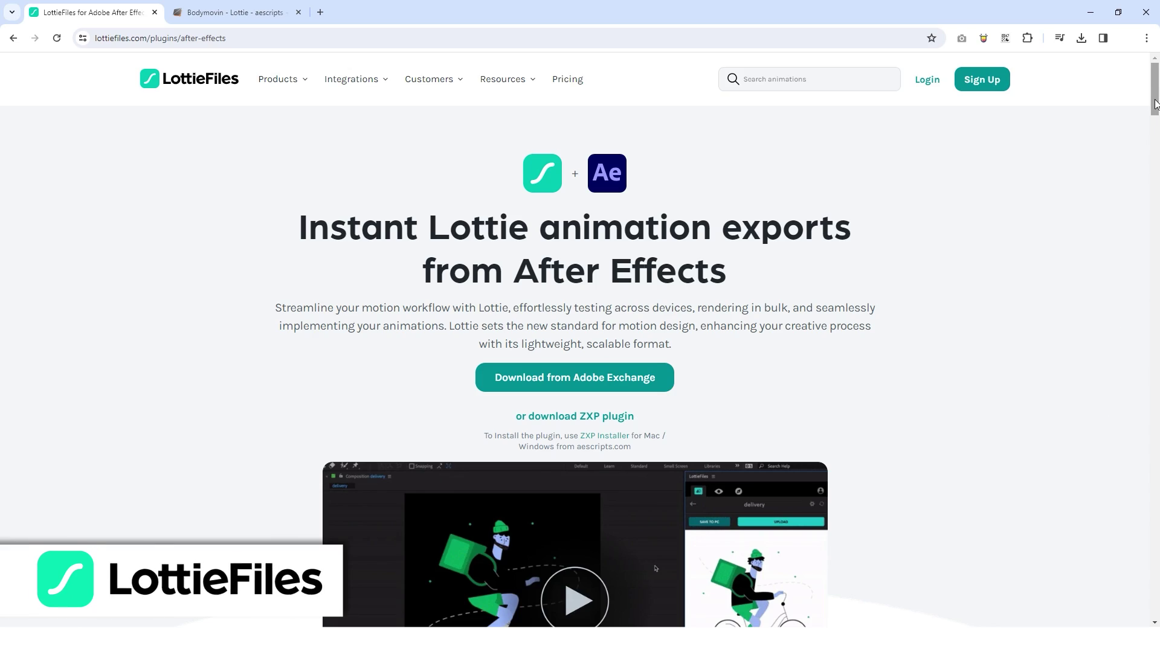
{"action": "mouse_move", "coordinate": [1156, 91]}
{"action": "left_mouse_down"}
{"action": "mouse_move", "coordinate": [1156, 191]}
{"action": "mouse_move", "coordinate": [1156, 98]}
{"action": "left_mouse_up"}
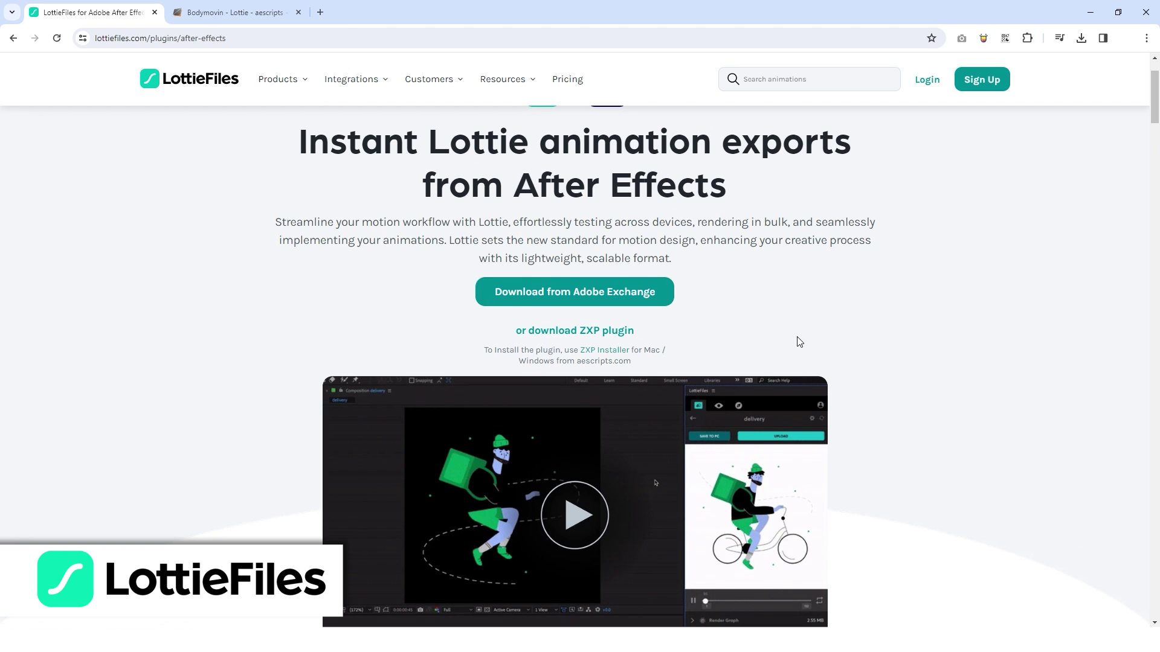
Switch Chrome to the aescripts Bodymovin - Lottie extension tab
{"action": "left_click", "coordinate": [224, 14]}
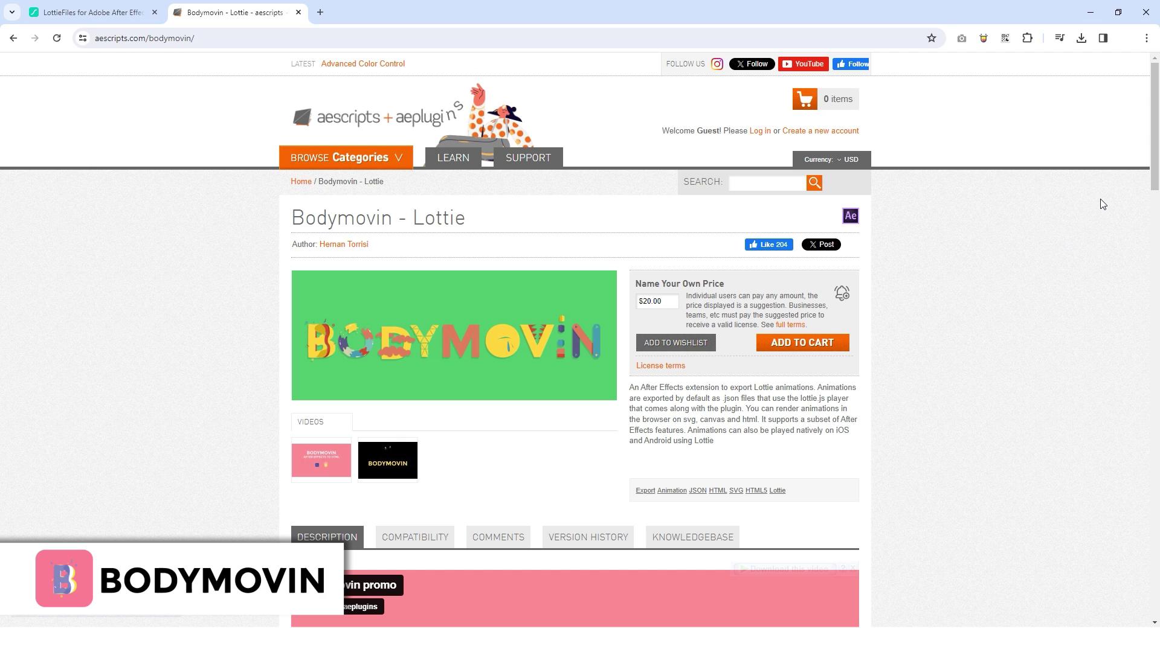
{"action": "left_click_drag", "start_coordinate": [1155, 140], "coordinate": [1156, 221]}
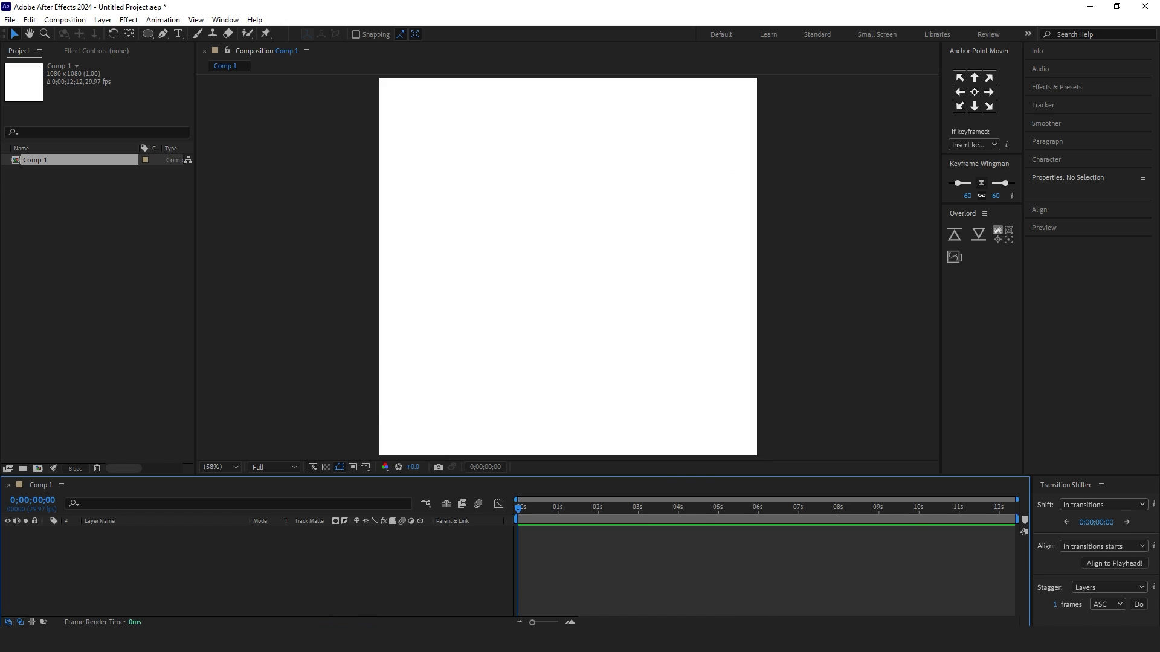
Import Character-1.ai from Explorer into the After Effects Project panel
{"action": "key", "text": "alt+Tab"}
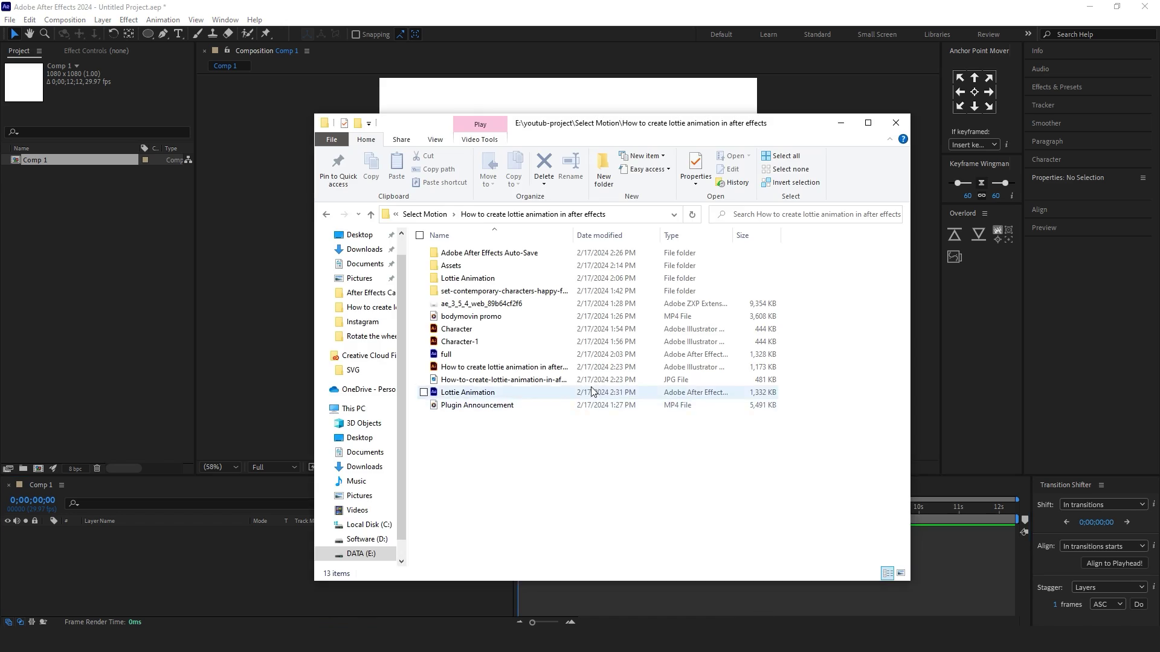
{"action": "left_click", "coordinate": [468, 342]}
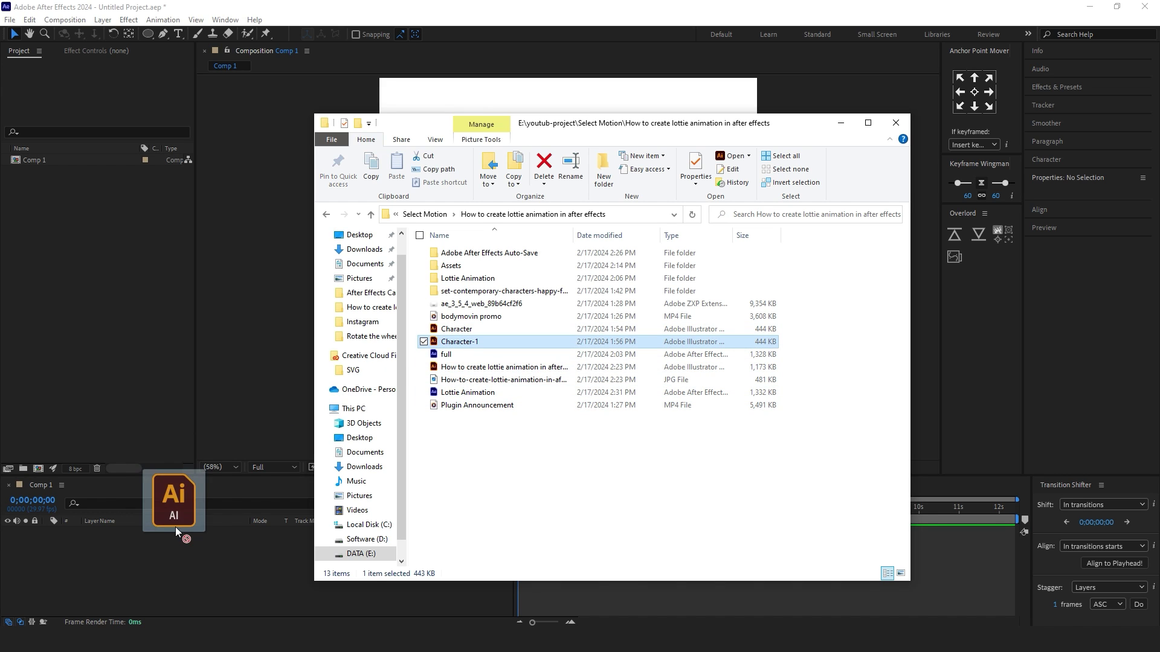
{"action": "left_click_drag", "start_coordinate": [469, 343], "coordinate": [204, 553]}
{"action": "left_click", "coordinate": [603, 370]}
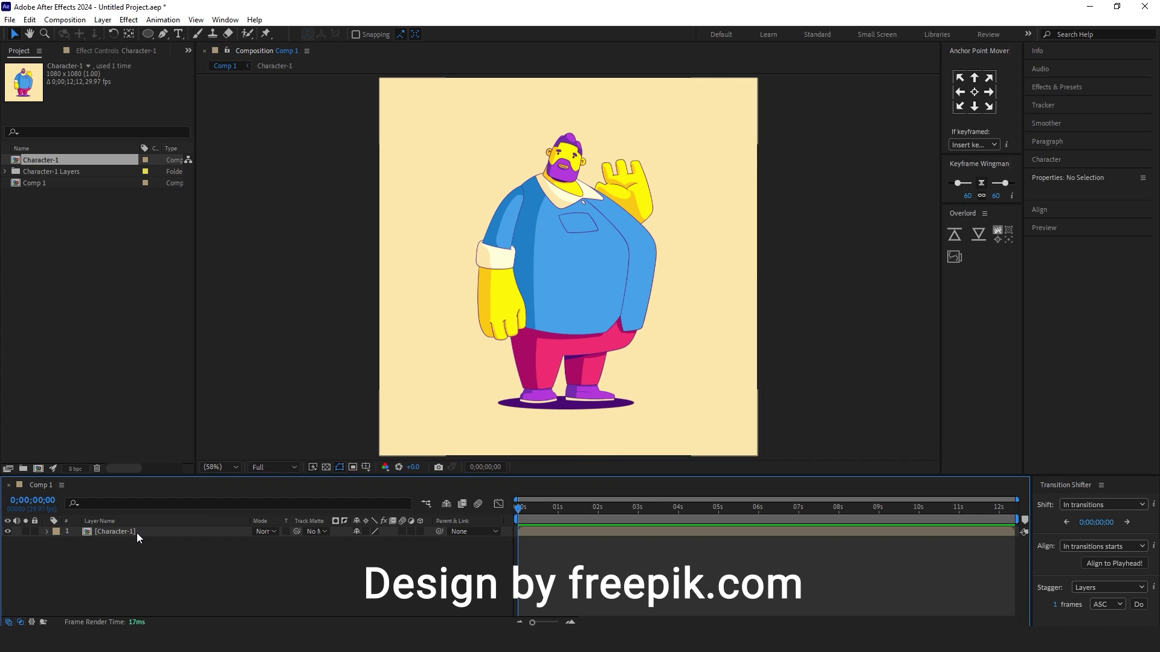
Copy all layers from the nested Character-1 composition and return to Comp 1
{"action": "double_click", "coordinate": [137, 534]}
{"action": "left_click", "coordinate": [149, 555]}
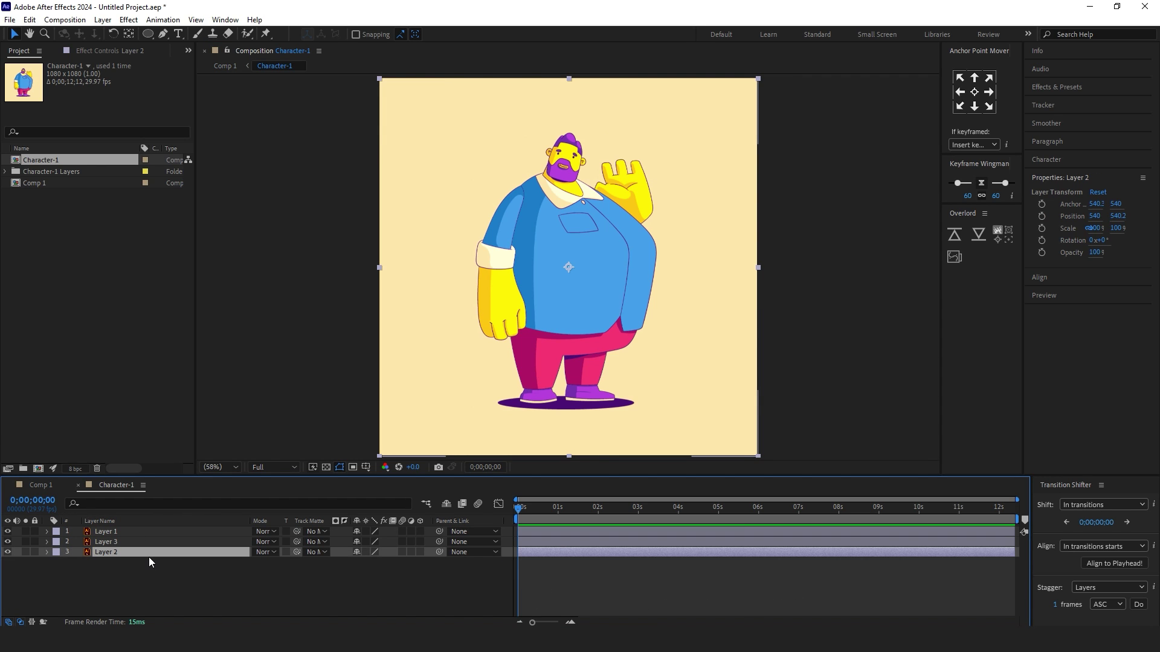
{"action": "key", "text": "ctrl+a"}
{"action": "left_click", "coordinate": [41, 484]}
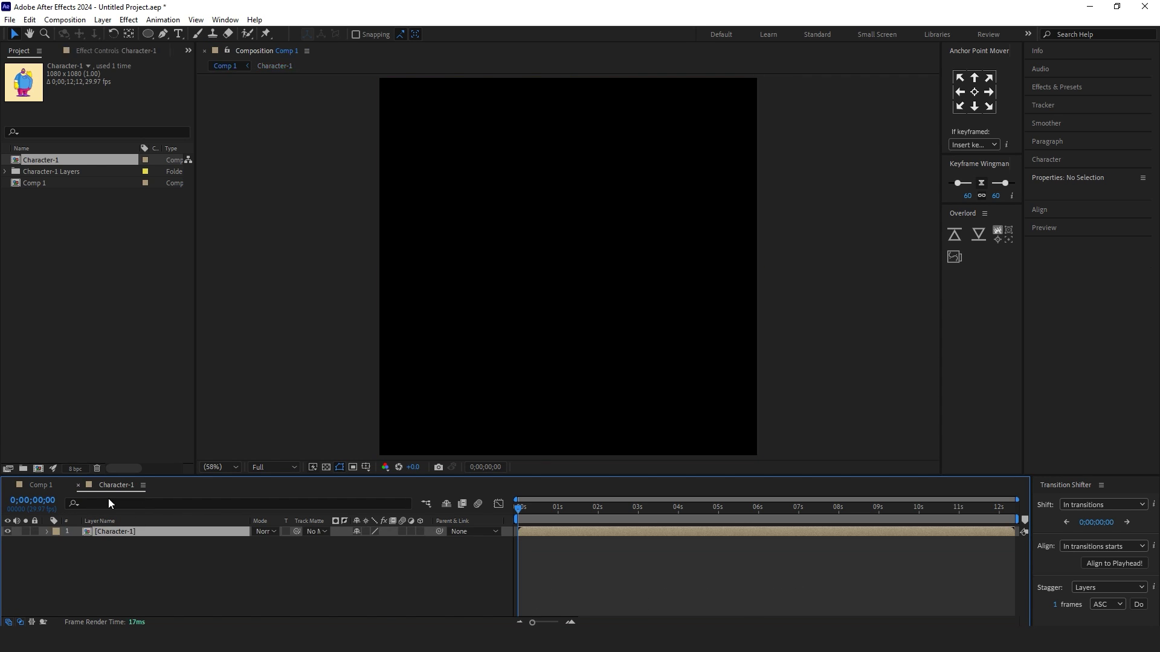
{"action": "left_click", "coordinate": [78, 484]}
Replace the Character-1 precomp layer in Comp 1 with the three pasted layers
{"action": "left_click", "coordinate": [177, 556]}
{"action": "key", "text": "ctrl+v"}
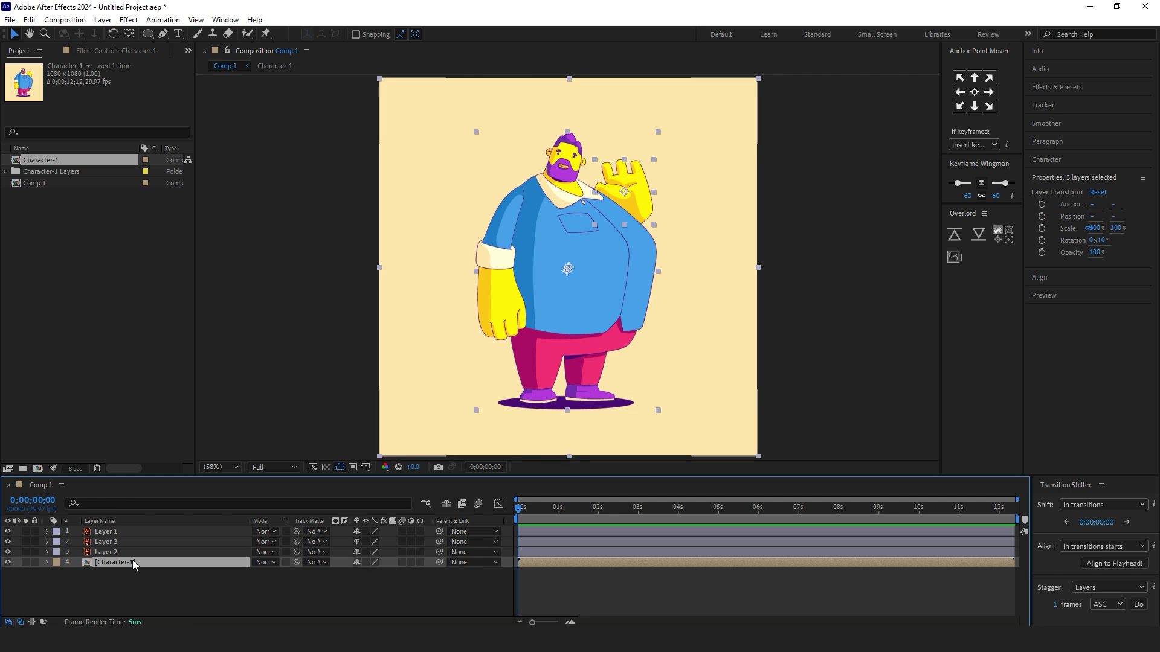
{"action": "key", "text": "Delete"}
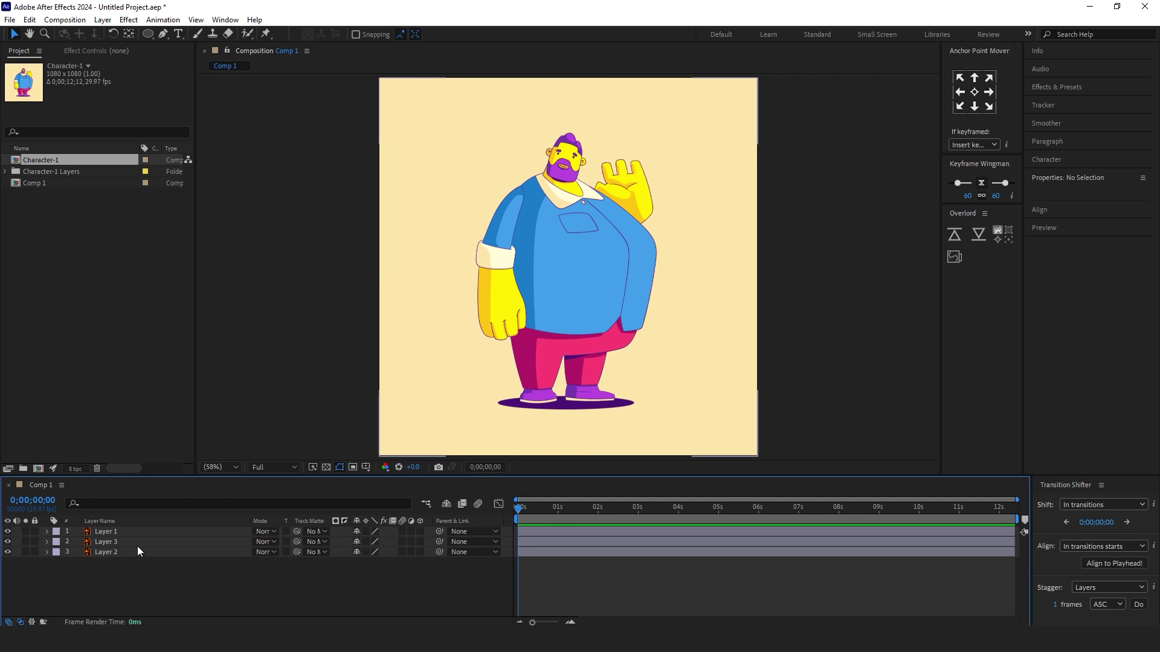
{"action": "left_click", "coordinate": [136, 531]}
{"action": "key", "text": "ctrl+a"}
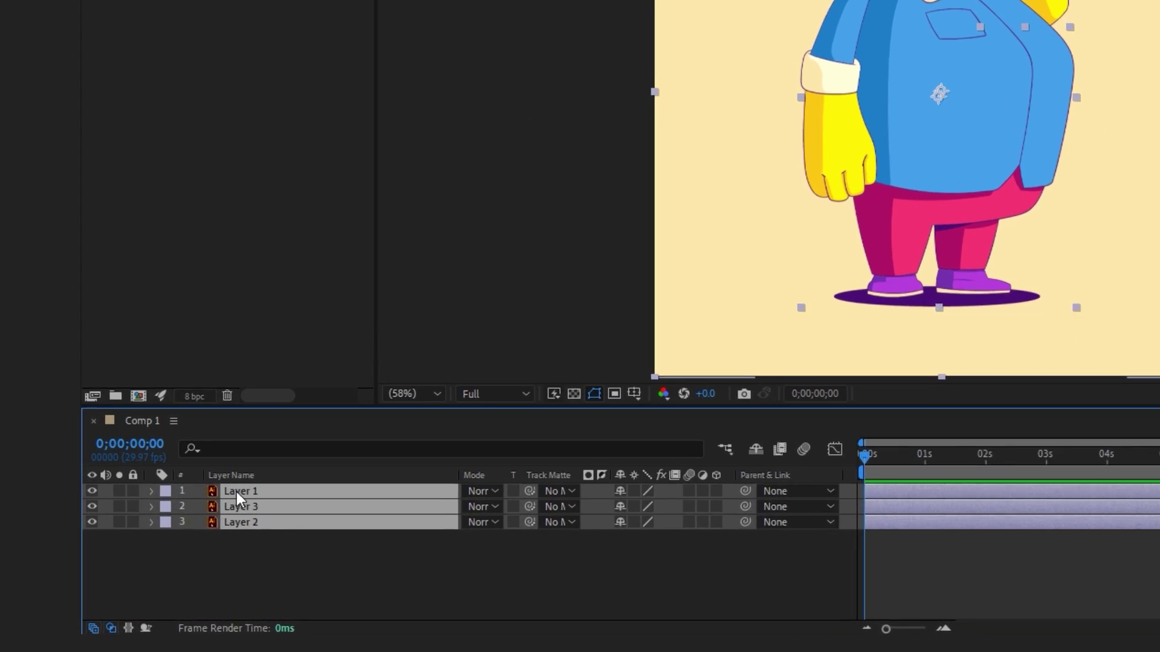
Create shapes from the vector layers and delete the original Illustrator layers
{"action": "right_click", "coordinate": [237, 492]}
{"action": "mouse_move", "coordinate": [386, 259]}
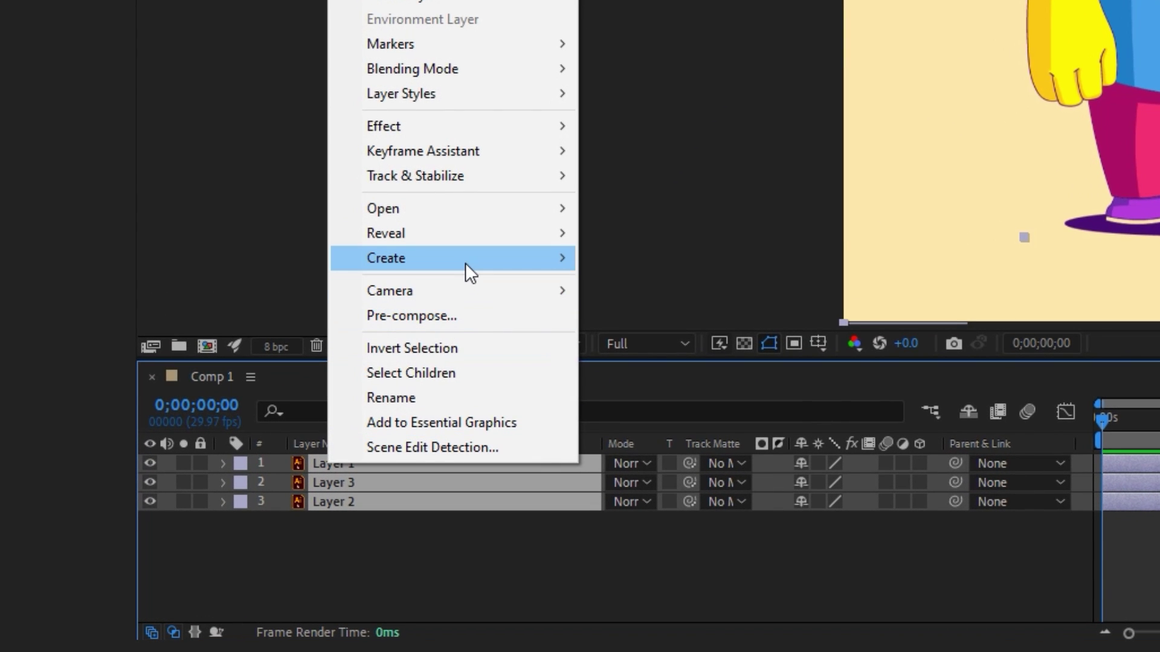
{"action": "left_click", "coordinate": [815, 333]}
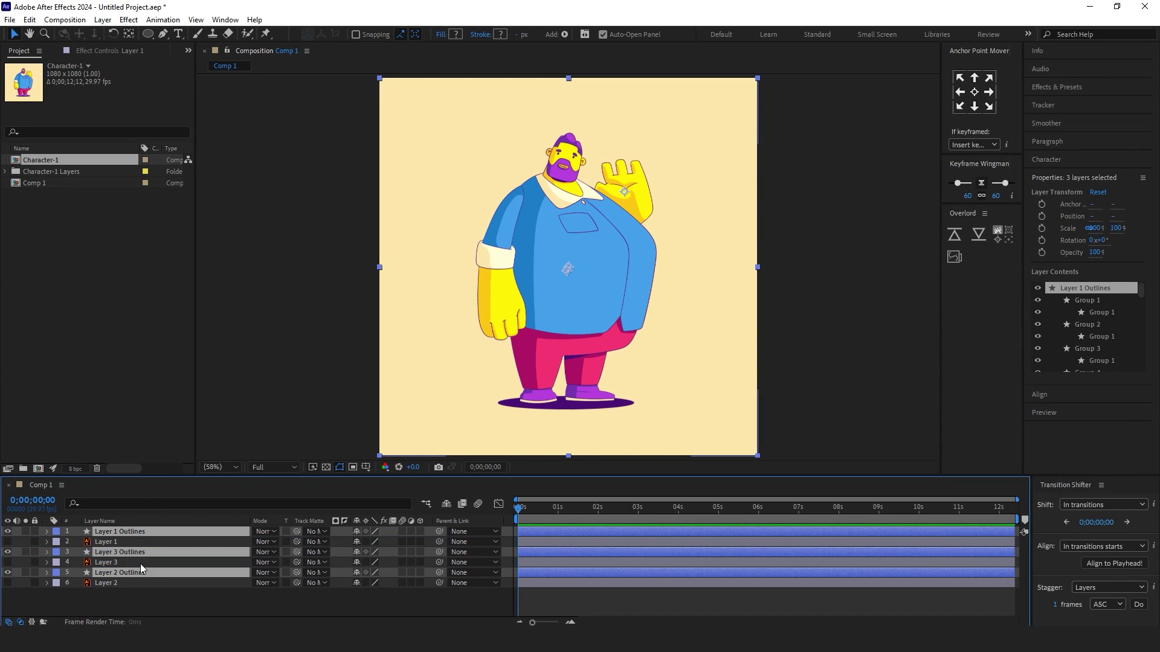
{"action": "key", "text": "Delete"}
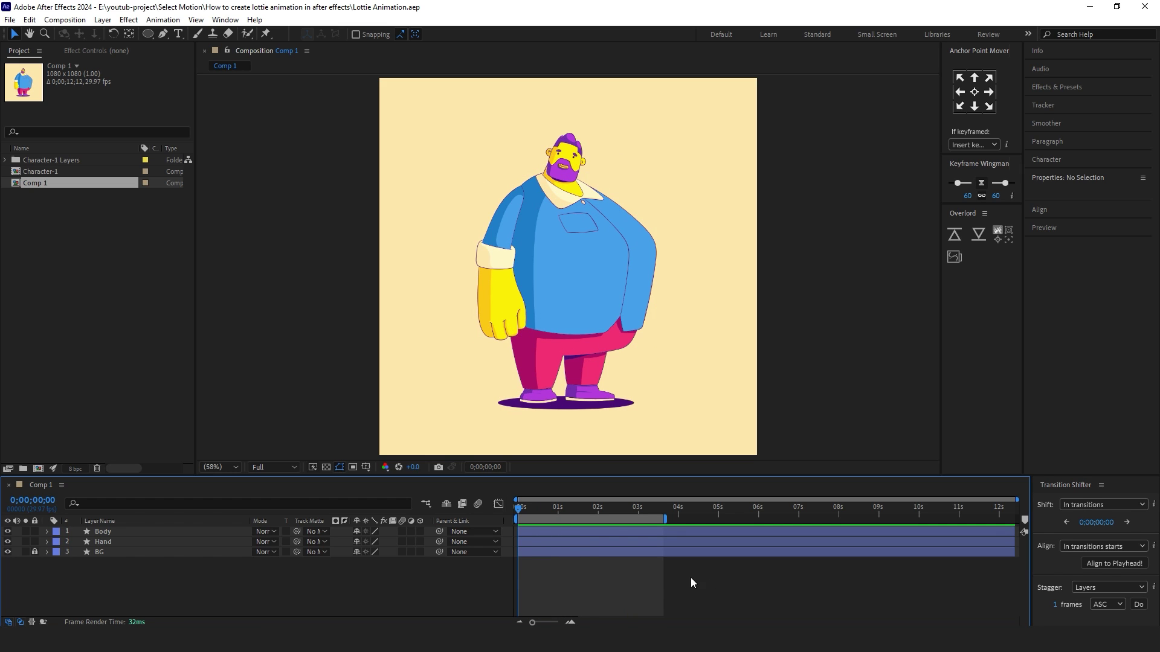
Open the LottieFiles panel from Window > Extensions and start the browser login
{"action": "left_click", "coordinate": [224, 19]}
{"action": "mouse_move", "coordinate": [258, 143]}
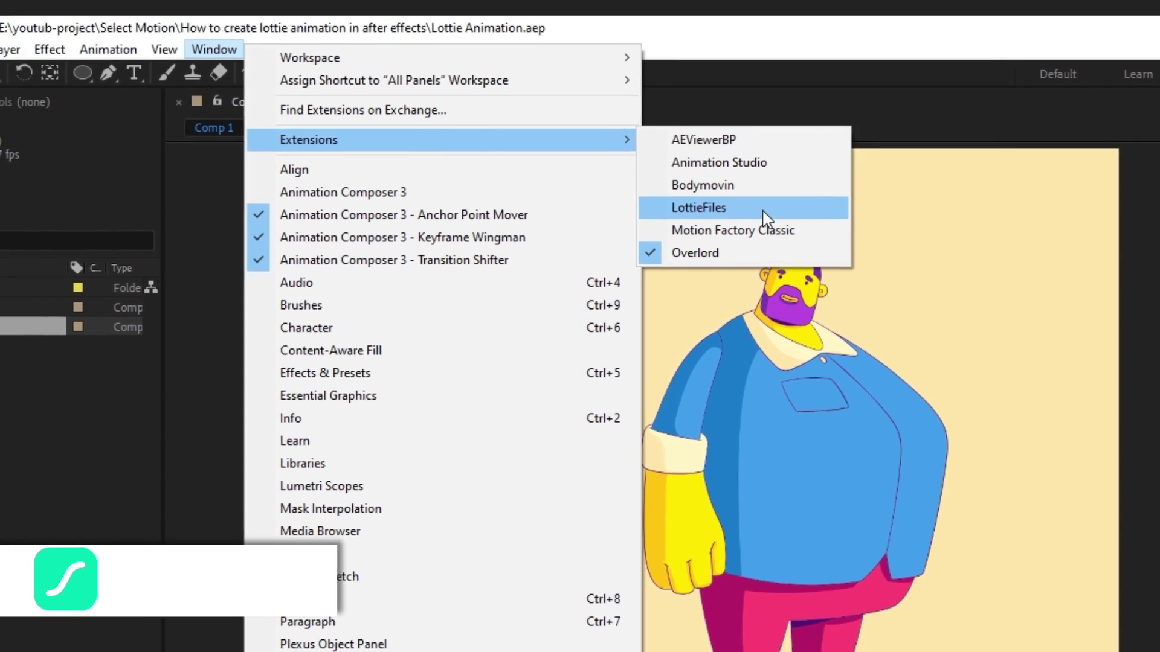
{"action": "left_click", "coordinate": [711, 216]}
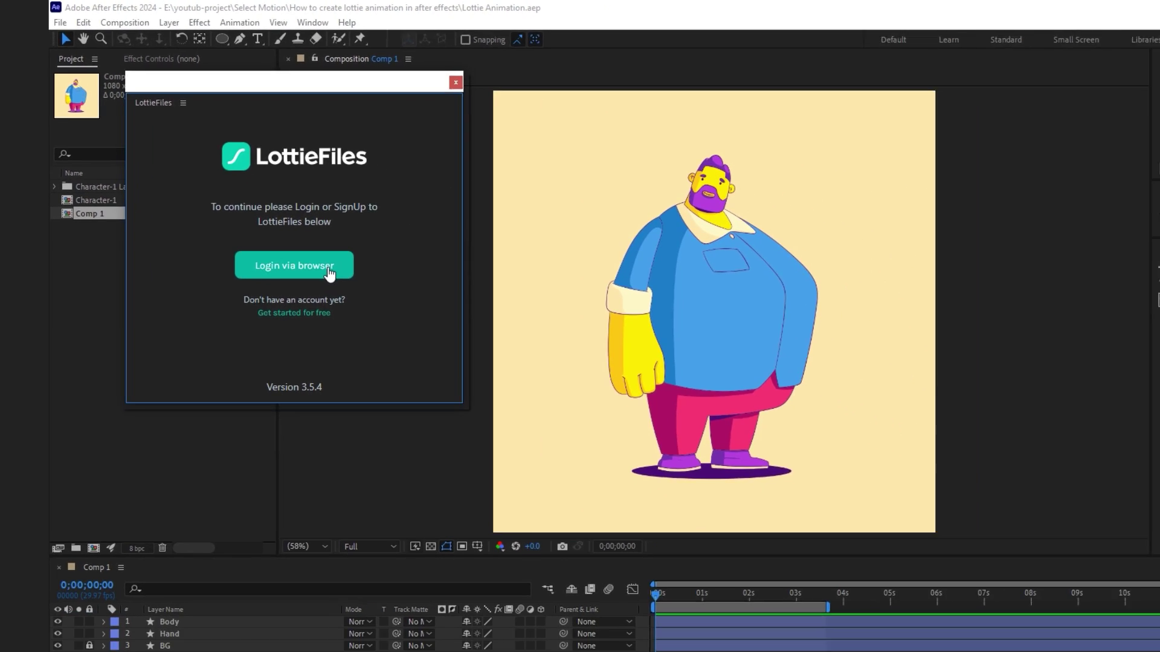
{"action": "left_click", "coordinate": [330, 272]}
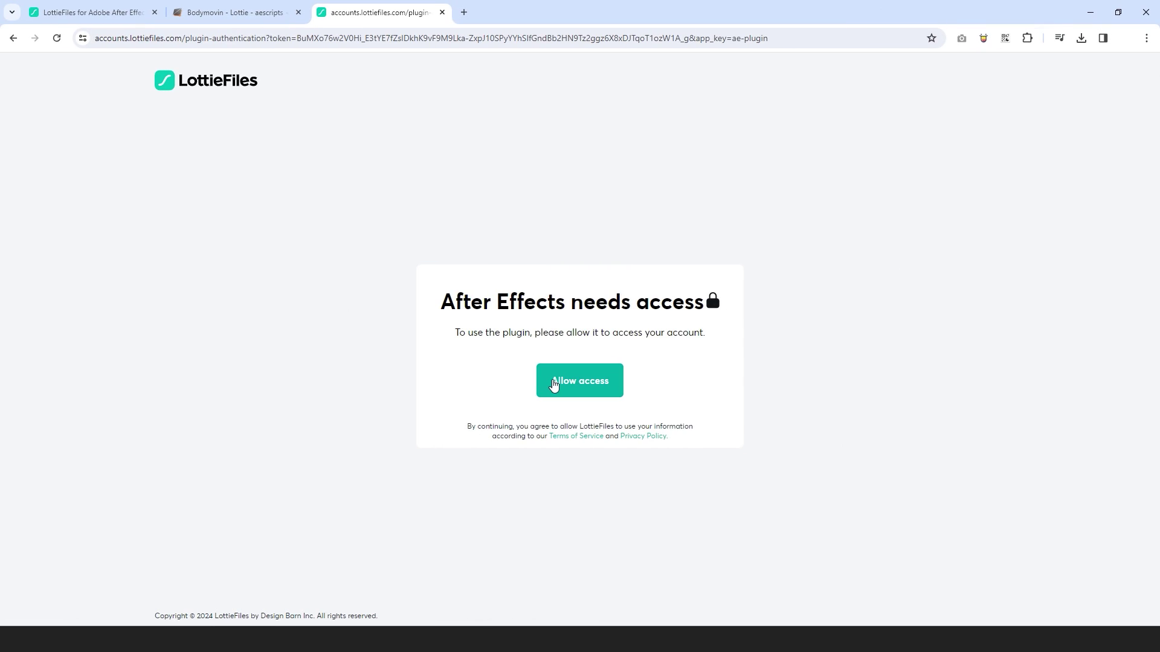
Authorize access, render Comp 1 as a 230 kb Lottie, and close LottieFiles
{"action": "left_click", "coordinate": [555, 383]}
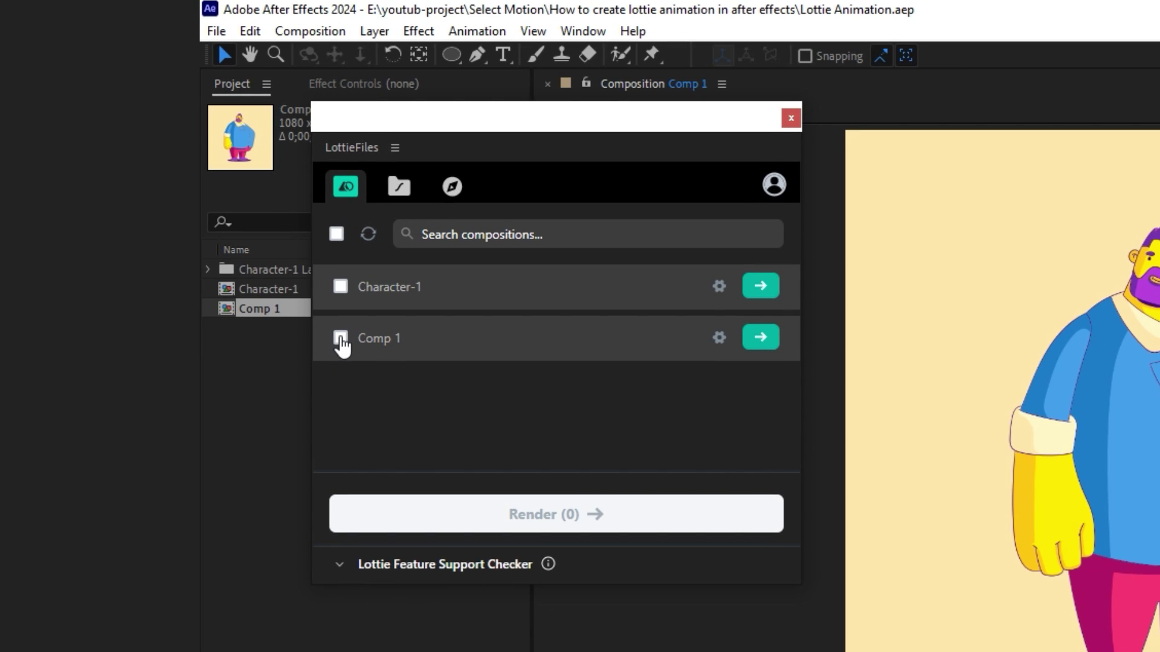
{"action": "left_click", "coordinate": [341, 337]}
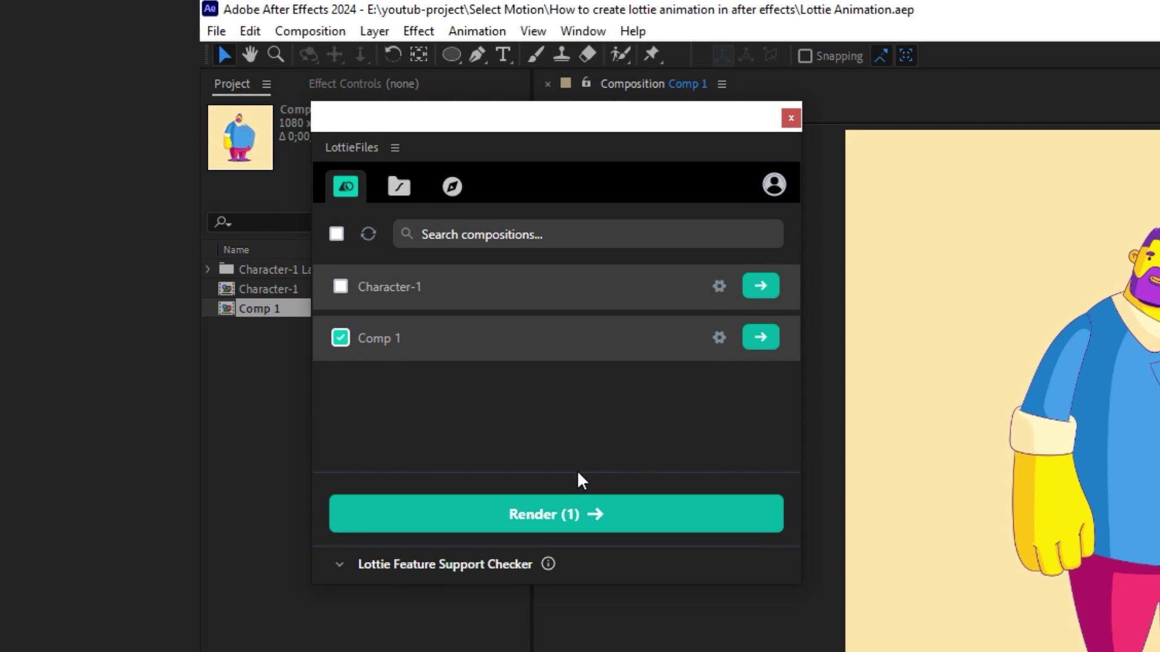
{"action": "left_click", "coordinate": [569, 514]}
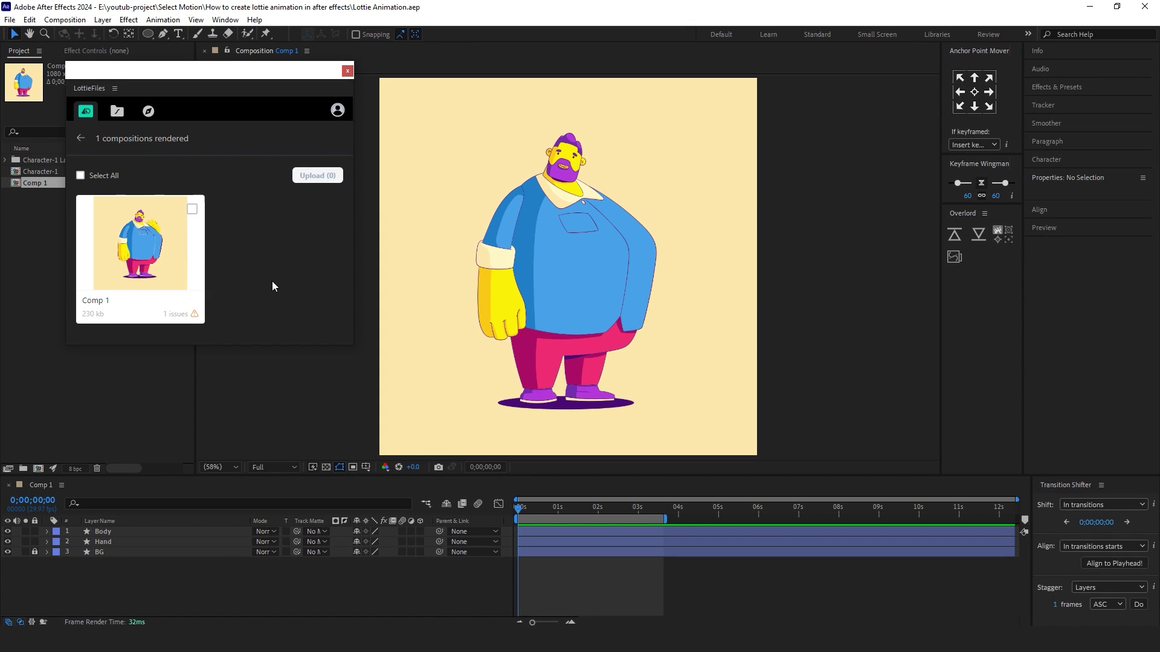
{"action": "left_click", "coordinate": [349, 72]}
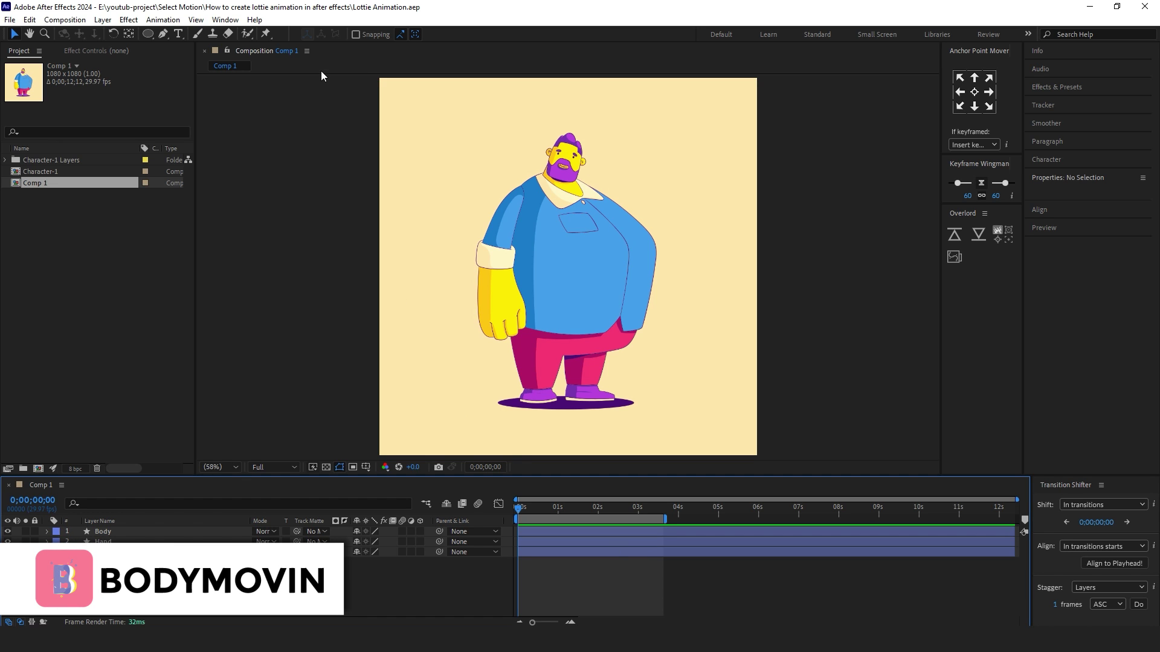
Launch Bodymovin from Window > Extensions and select Comp 1 for export
{"action": "left_click", "coordinate": [225, 19]}
{"action": "mouse_move", "coordinate": [285, 118]}
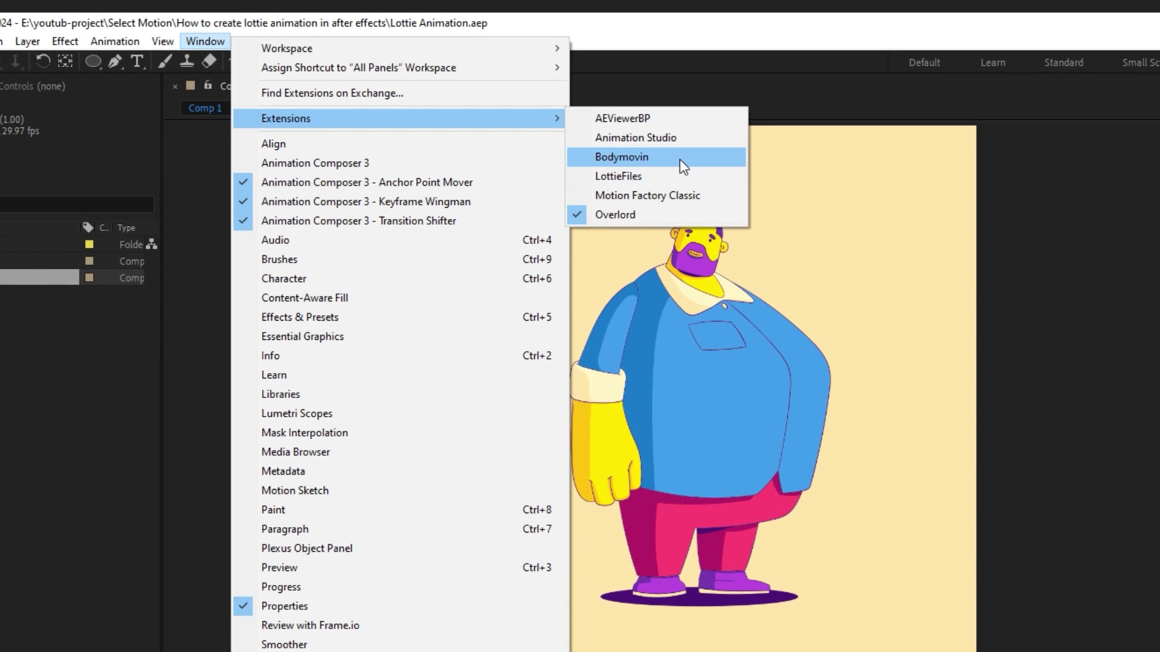
{"action": "left_click", "coordinate": [679, 158]}
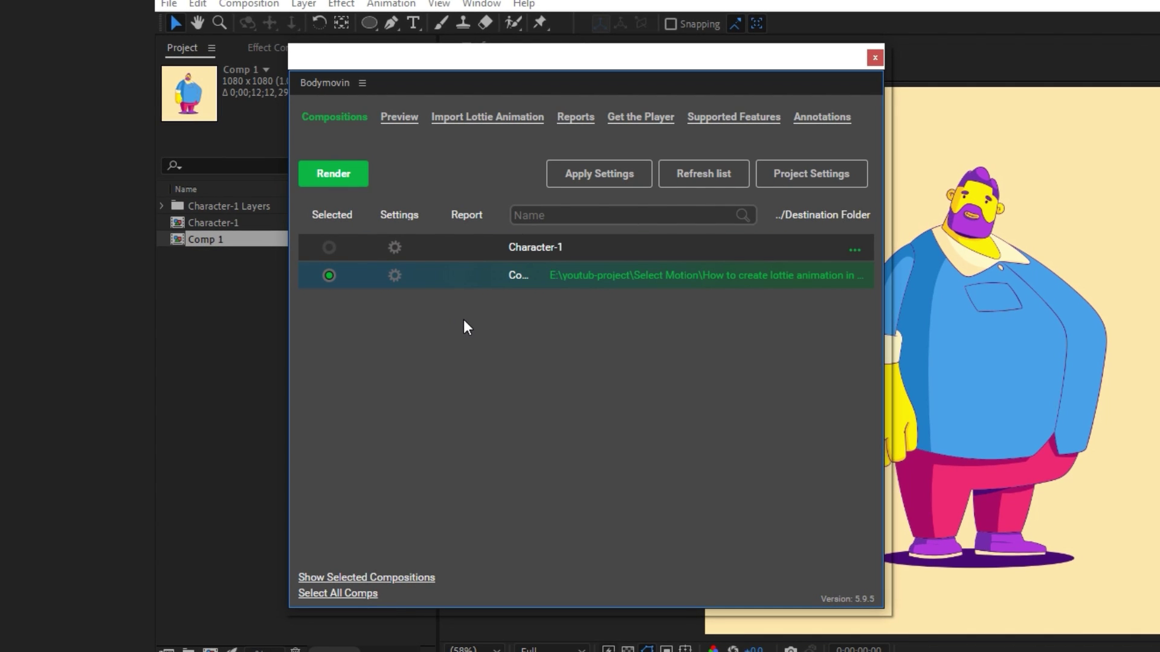
{"action": "left_click", "coordinate": [396, 276]}
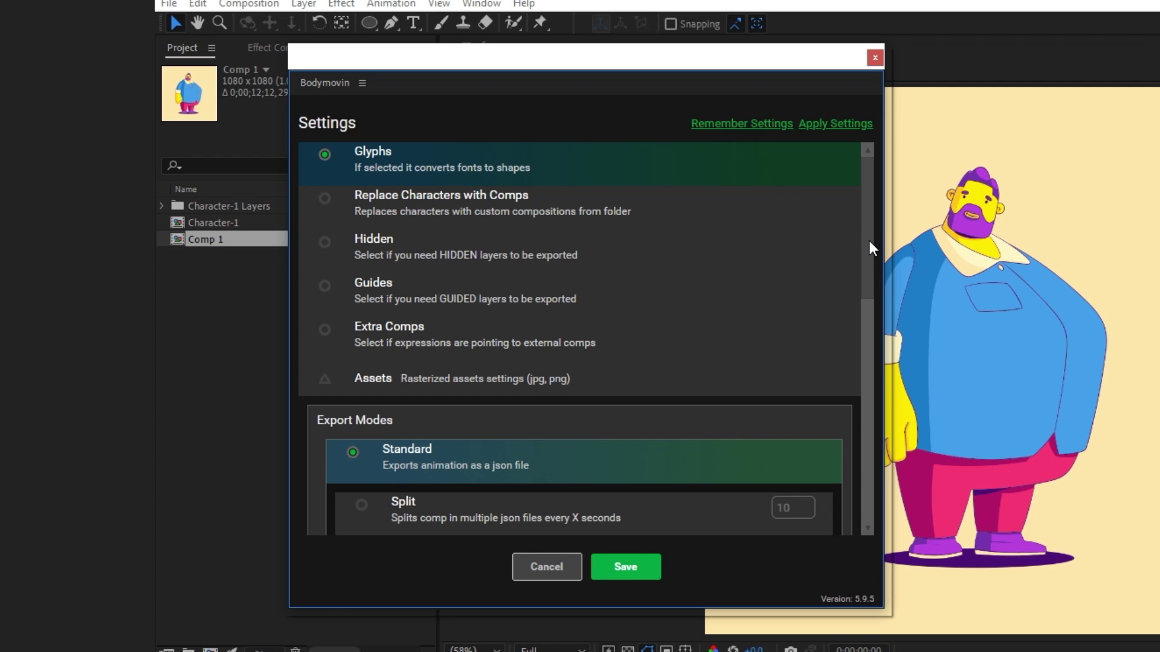
{"action": "scroll", "coordinate": [868, 271], "scroll_direction": "down", "scroll_amount": 5}
Enable Demo export mode for Comp 1, save the settings, and render
{"action": "left_click", "coordinate": [351, 306]}
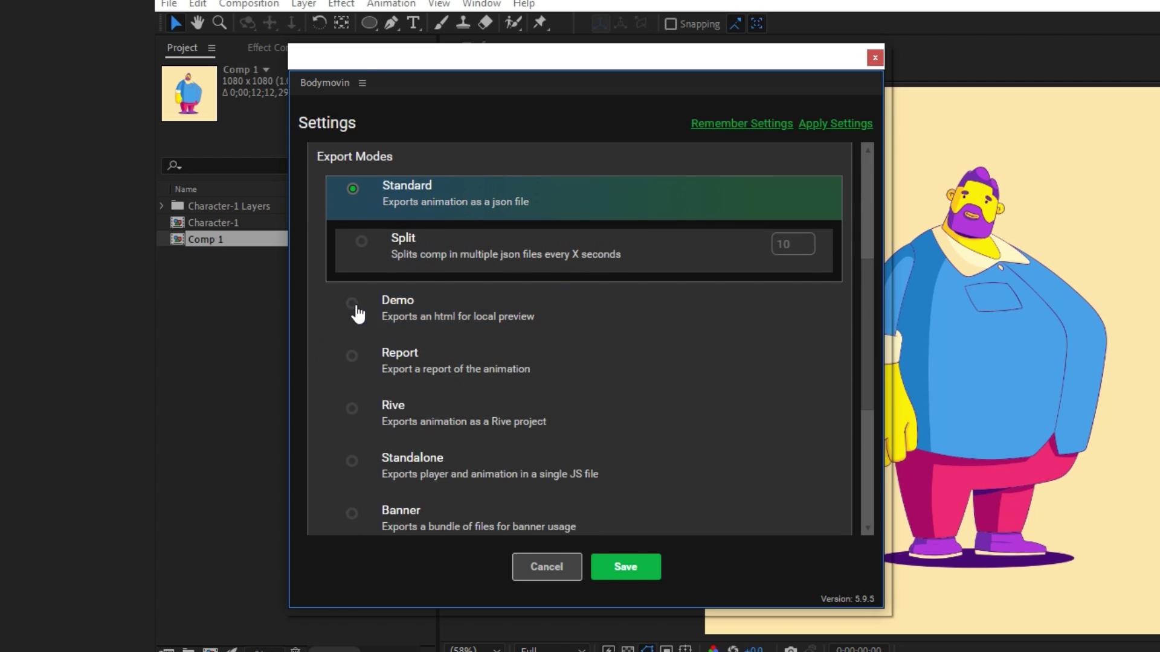
{"action": "left_click", "coordinate": [351, 305]}
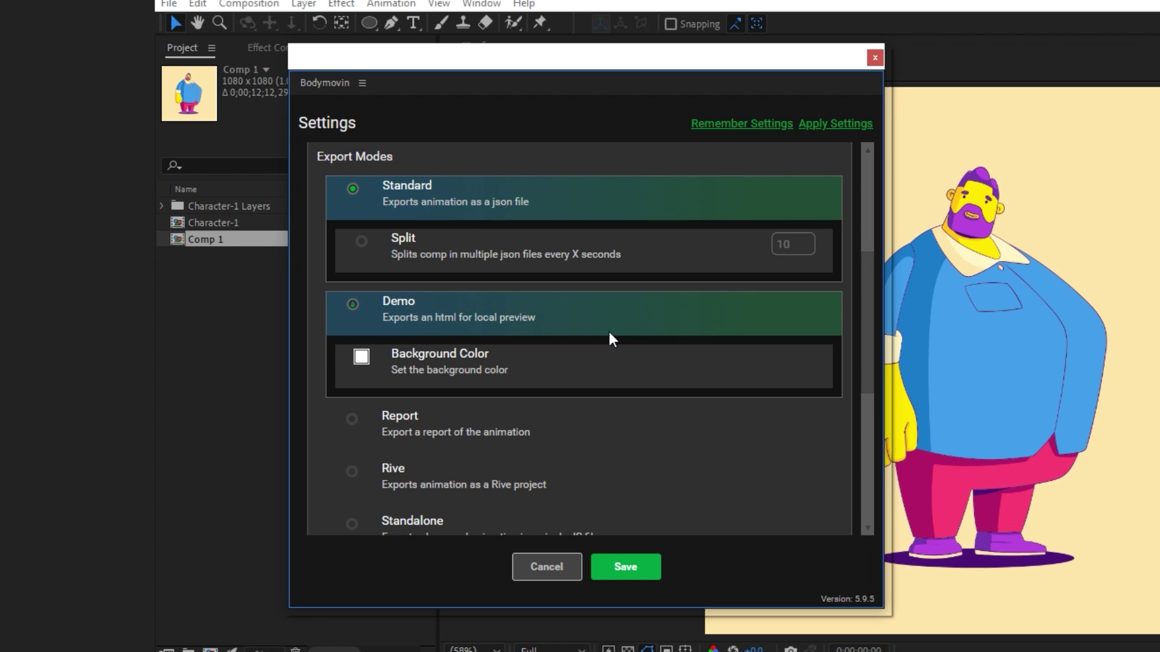
{"action": "left_click", "coordinate": [642, 571]}
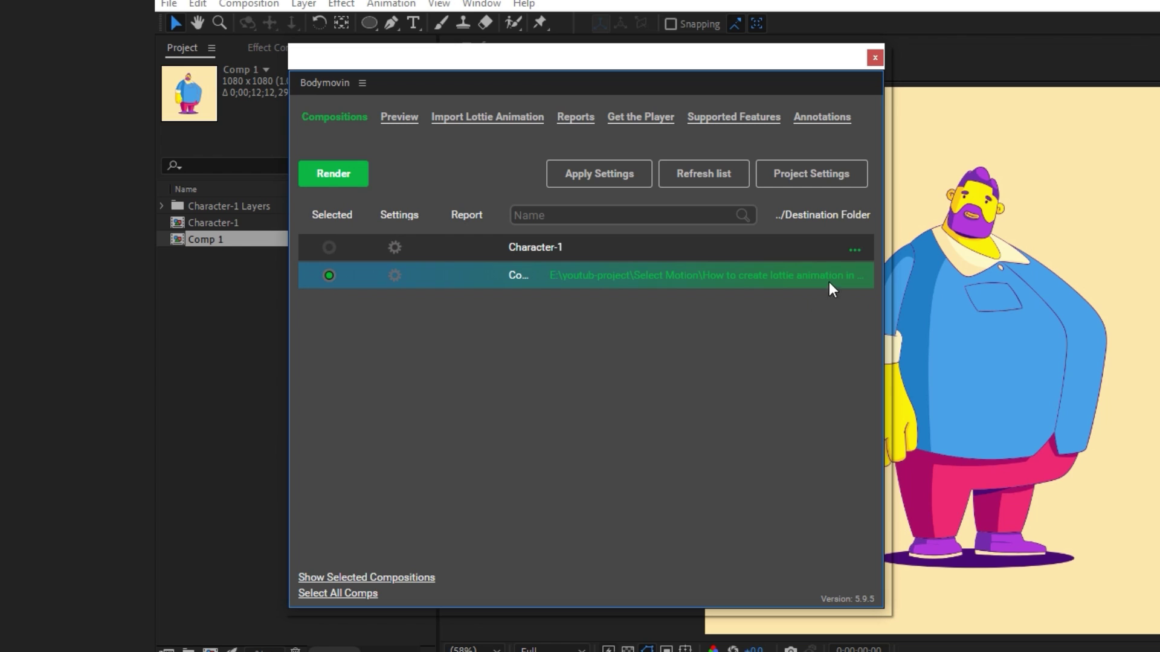
{"action": "left_click", "coordinate": [327, 177]}
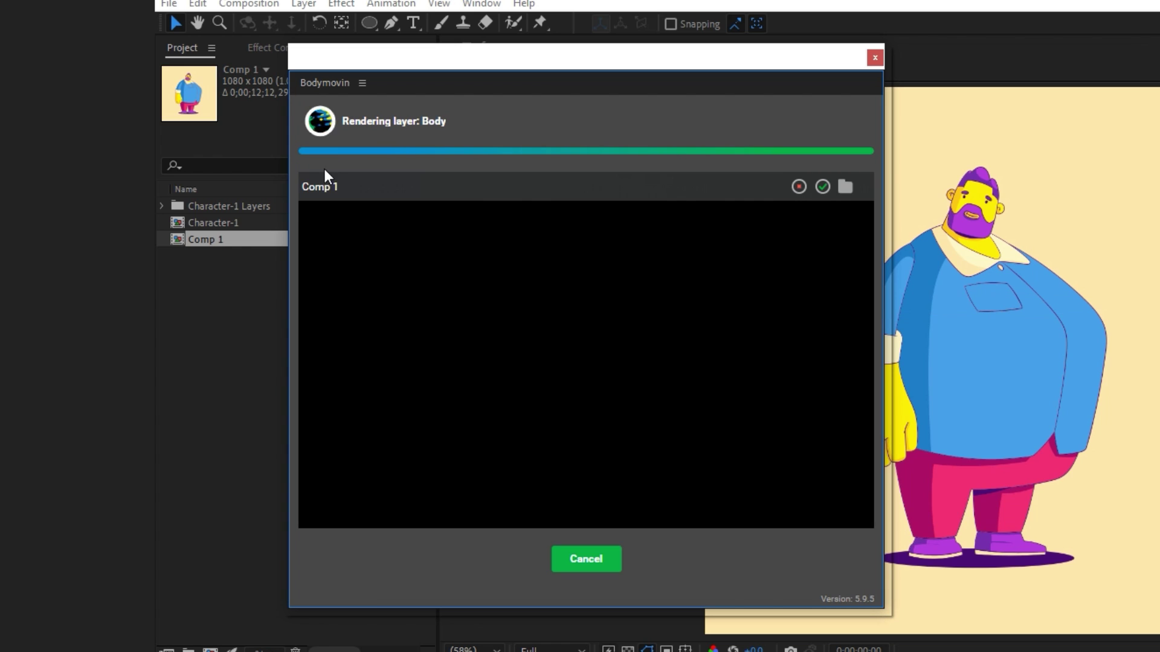
Open the output folder past the script warning and enter its demo folder
{"action": "left_click", "coordinate": [844, 187]}
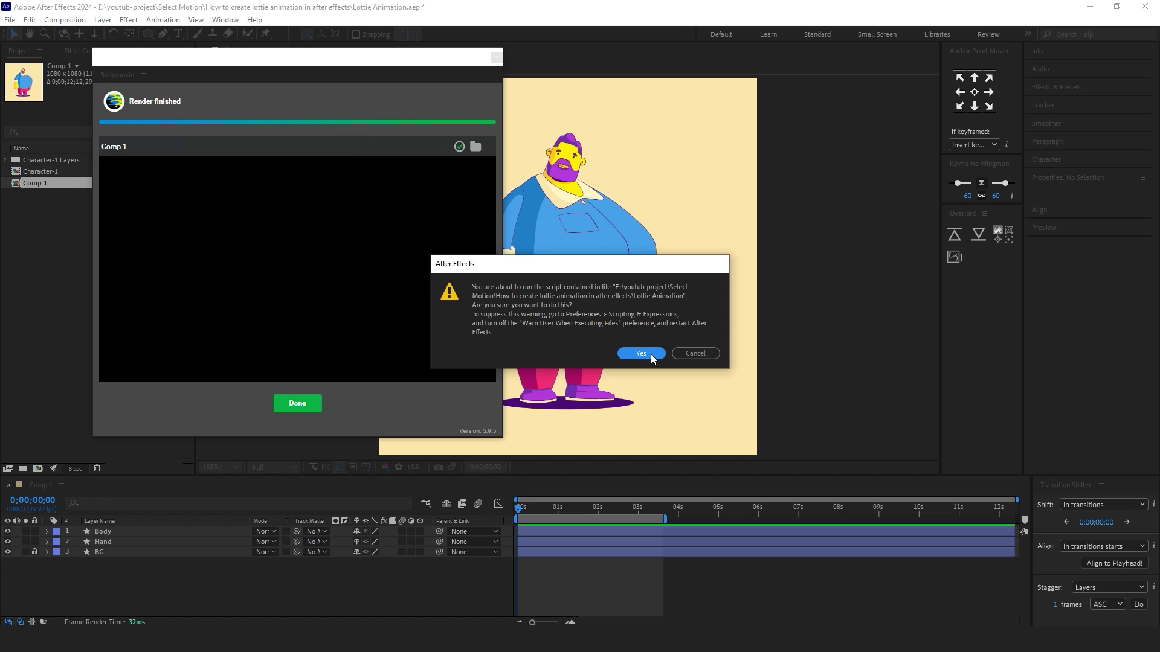
{"action": "left_click", "coordinate": [643, 353]}
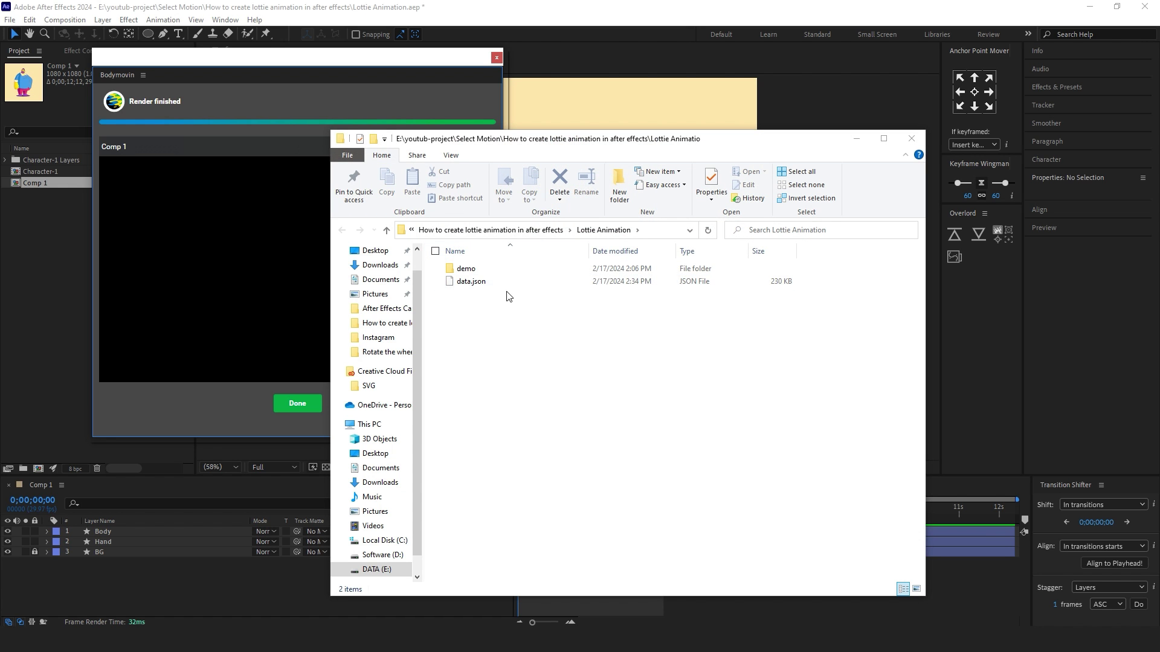
{"action": "double_click", "coordinate": [474, 271]}
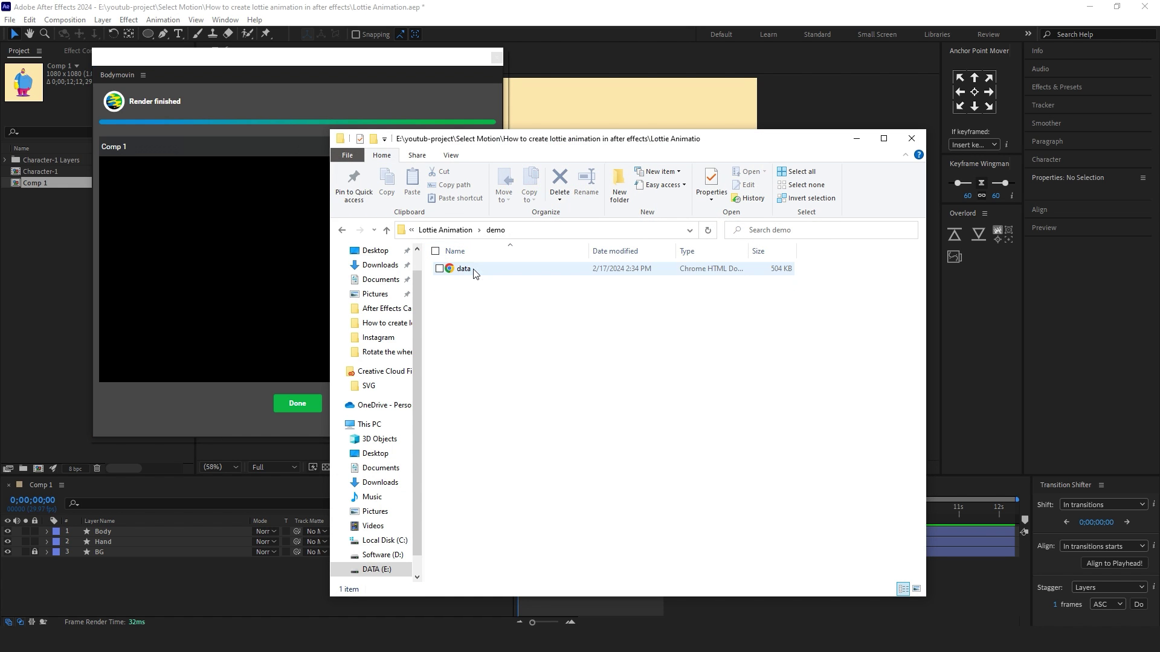